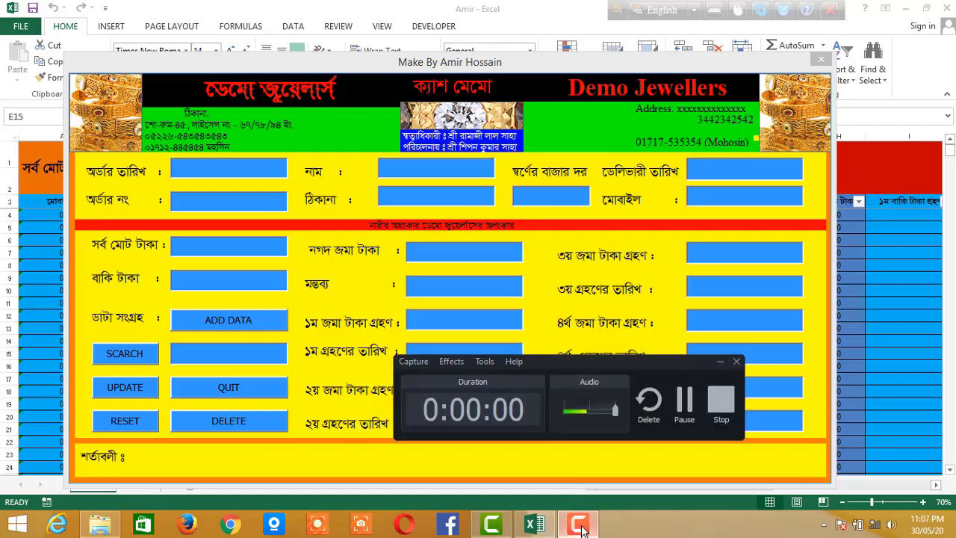
Enter order date 12-3-20, the customer's name and delivery date 21-03-20 on the memo
left_click_drag(596, 363, 622, 361)
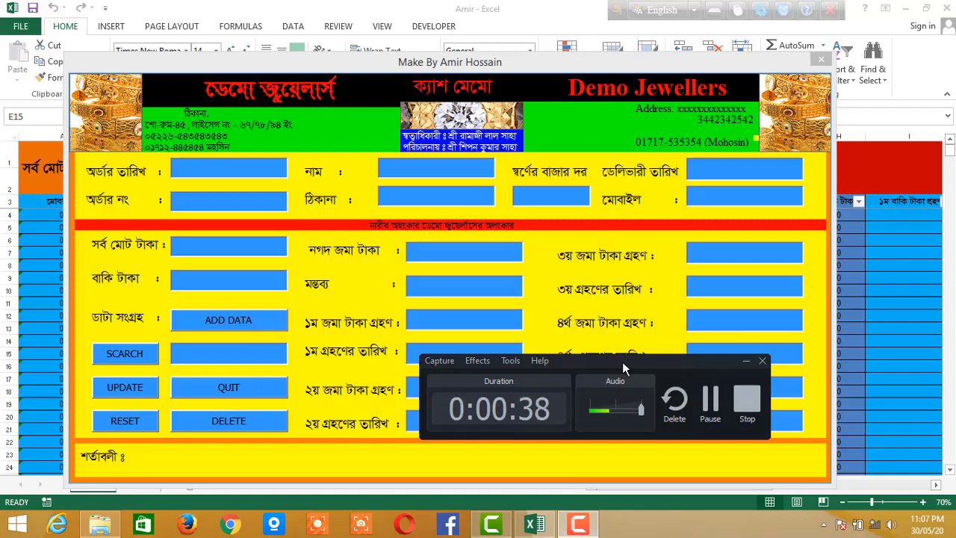
left_click(746, 361)
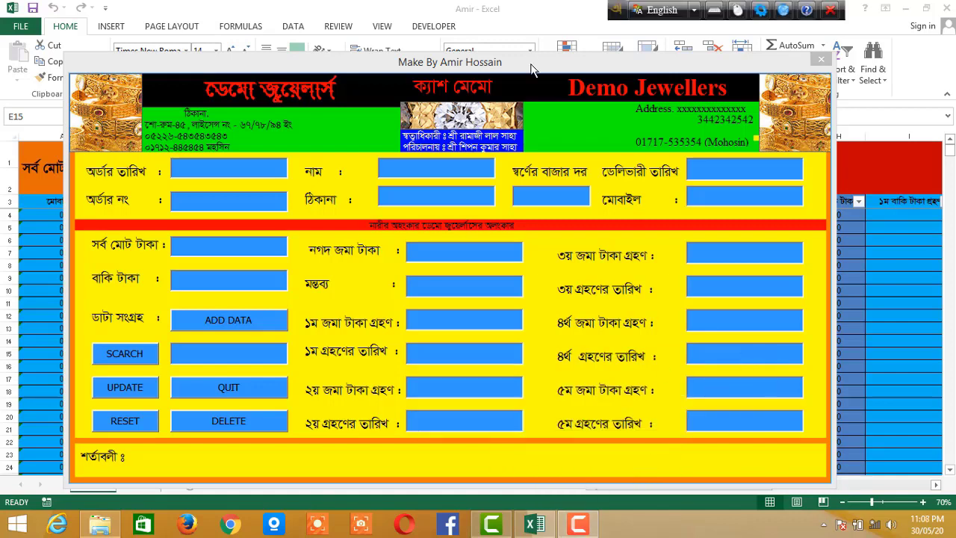
left_click_drag(553, 69, 573, 68)
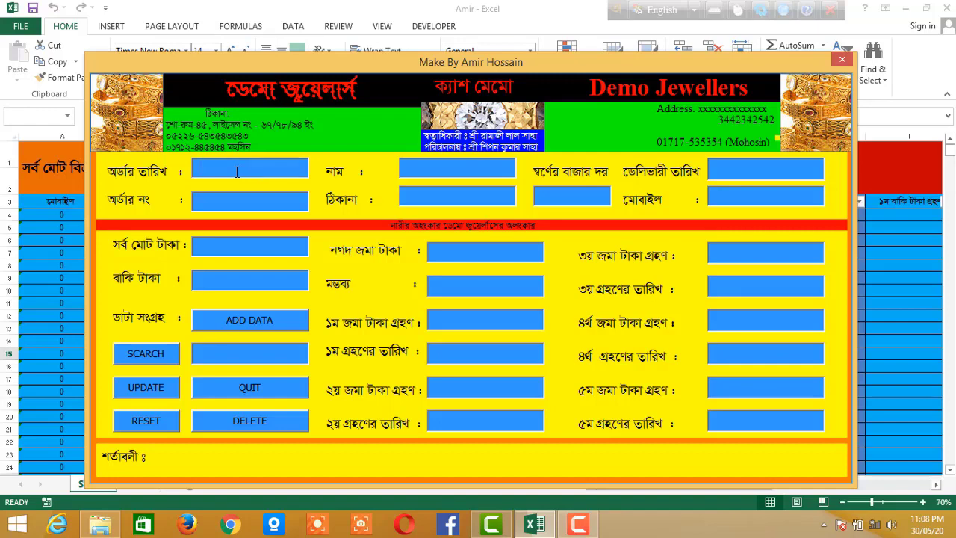
type("1")
type("2-3-")
type("20")
left_click(475, 166)
type("ক")
type("ু")
key("BackSpace")
key("BackSpace")
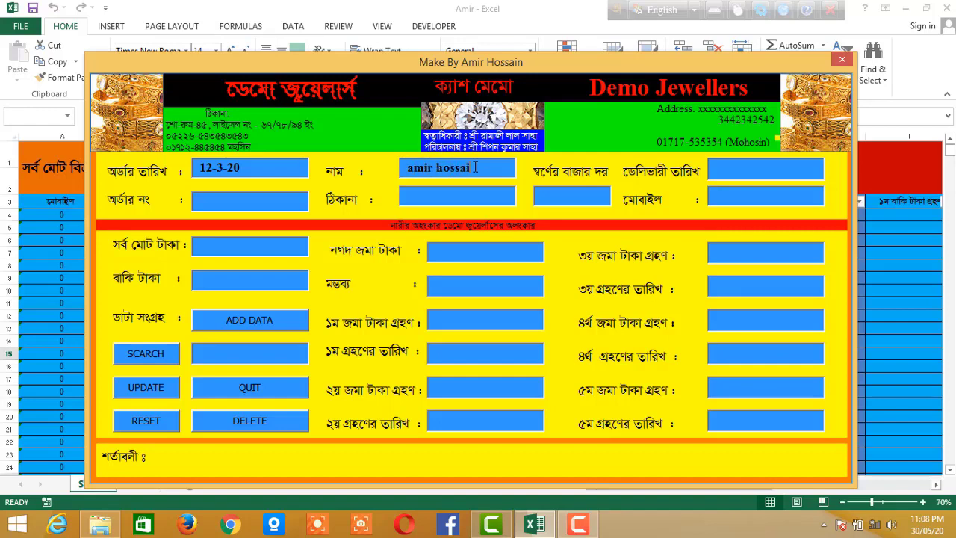
type("2")
type("1-03-2")
type("0")
type("3-")
type("20")
Enter order number 1, the customer's address, gold rate 12000 and the mobile number
left_click(249, 200)
type("1")
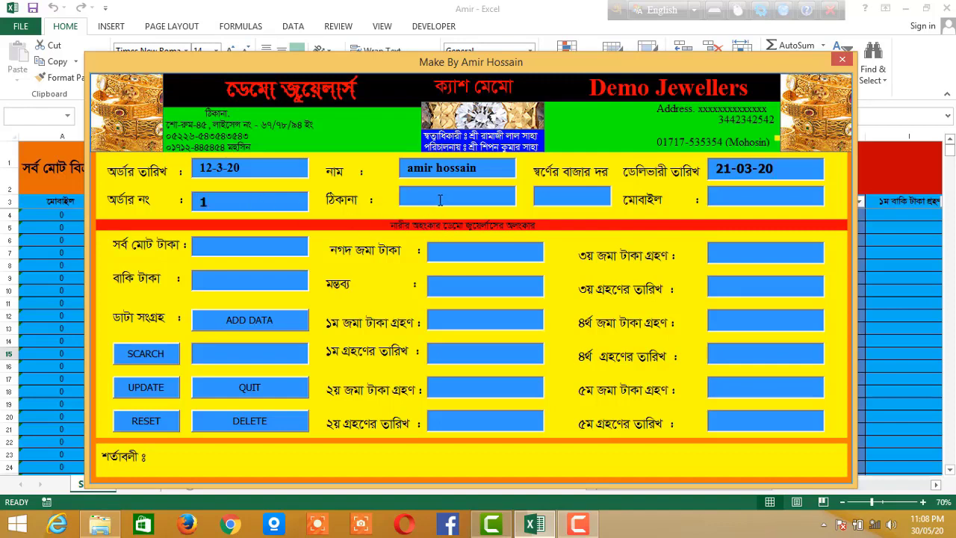
type("b")
type("ropa")
type("nsi")
left_click(582, 197)
type("12")
type("000")
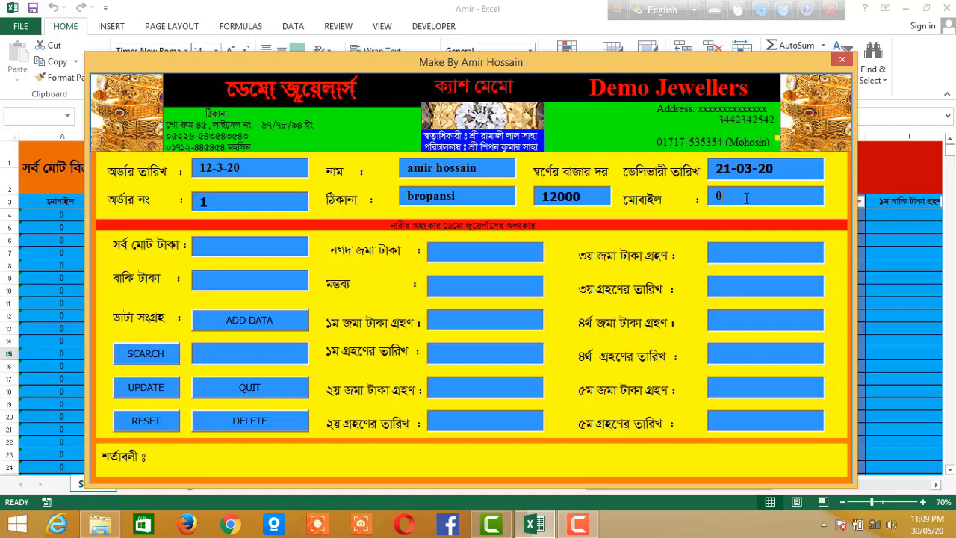
Enter total 12000 and cash deposit 10000, then save the order with ADD DATA
type("12000")
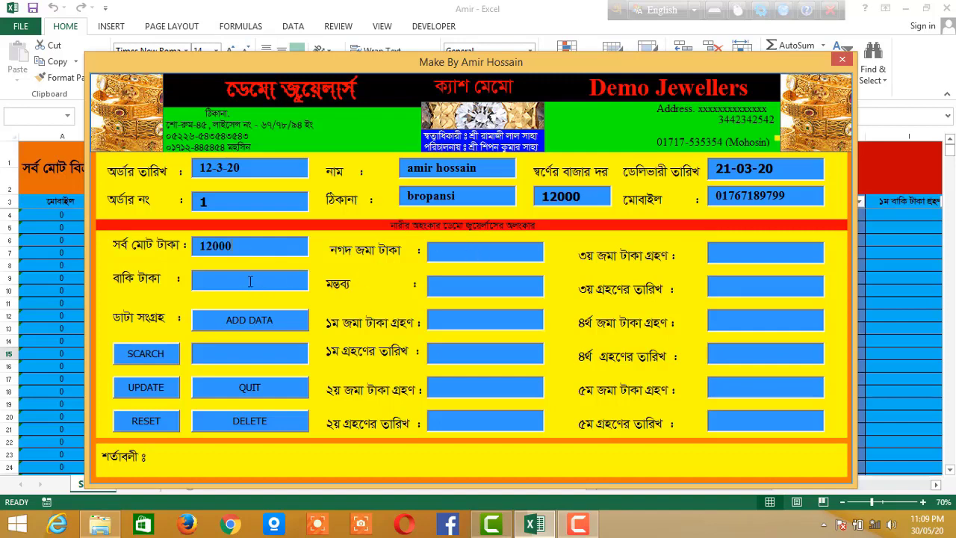
left_click(459, 257)
type("100")
type("00")
left_click(228, 287)
left_click(223, 319)
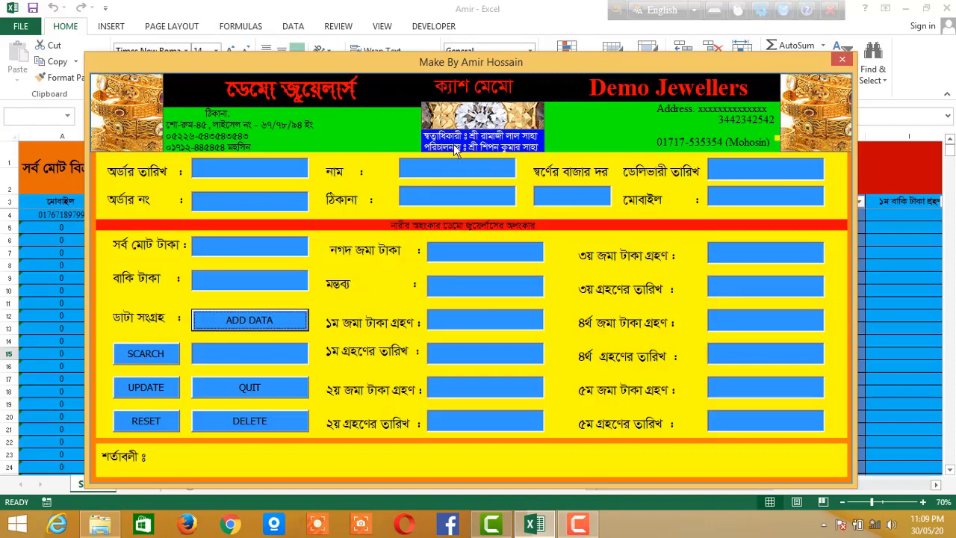
Load the saved order into the form by searching the customer's mobile number
left_click_drag(501, 64, 476, 49)
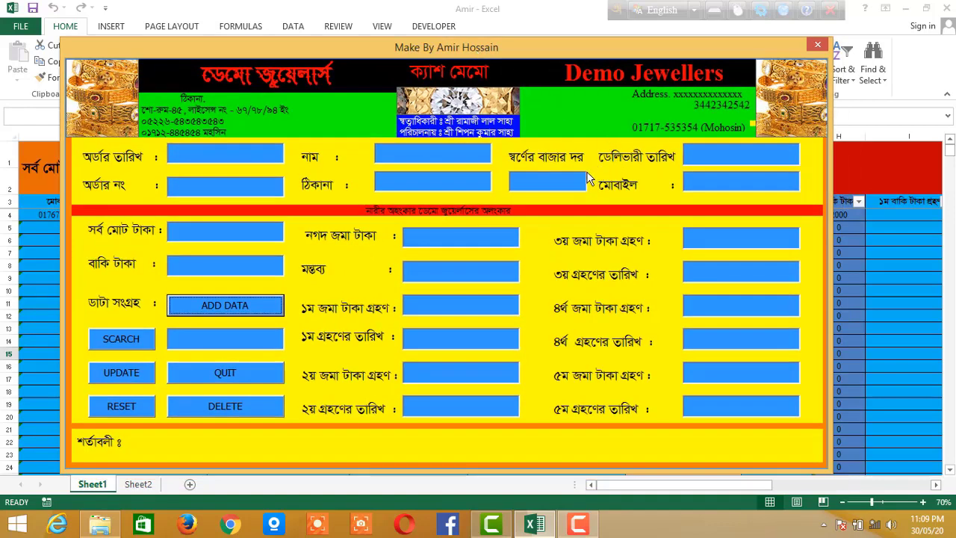
left_click(571, 182)
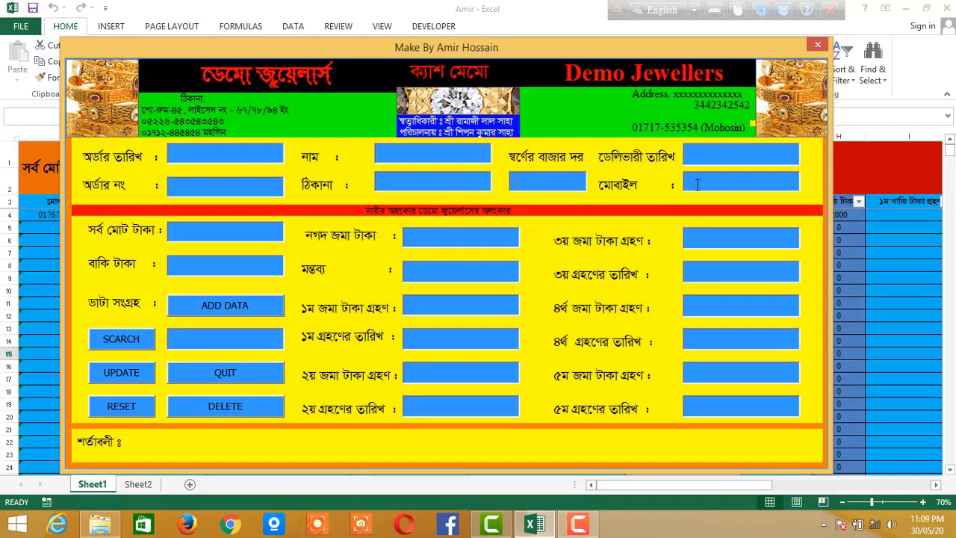
left_click(219, 342)
left_click(142, 340)
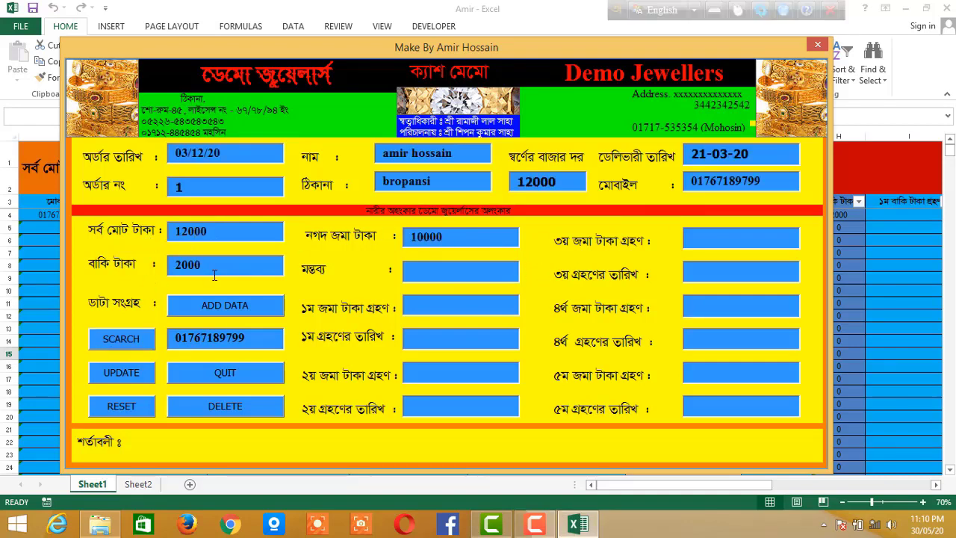
Record a first payment of 1000 dated 23/03/20 and save it with UPDATE
left_click_drag(207, 267, 174, 263)
type("2000")
type("23")
type("/03/")
type("20")
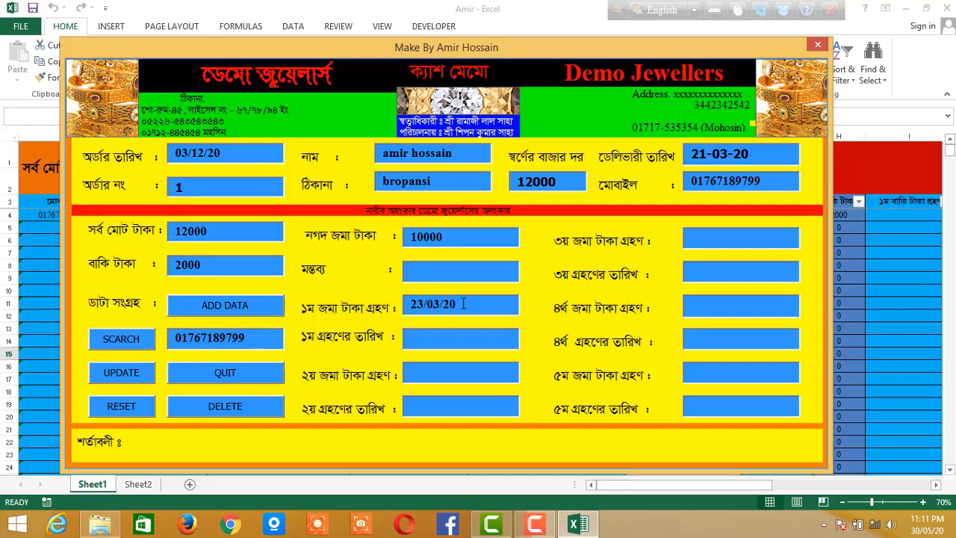
left_click_drag(475, 307, 410, 304)
key("ctrl+x")
left_click(438, 333)
key("ctrl+v")
left_click(415, 304)
type("1000")
left_click(123, 371)
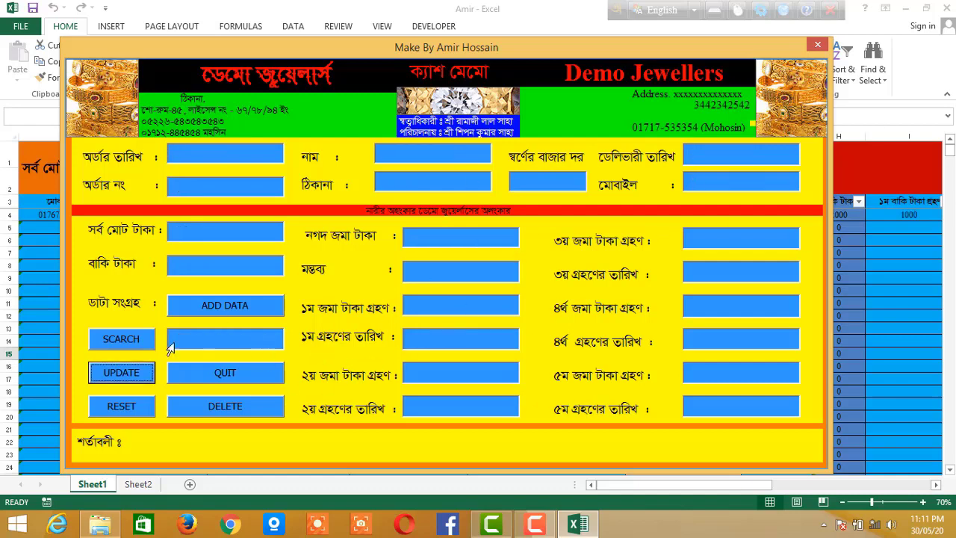
Reload the order by searching the customer's mobile number
left_click(197, 339)
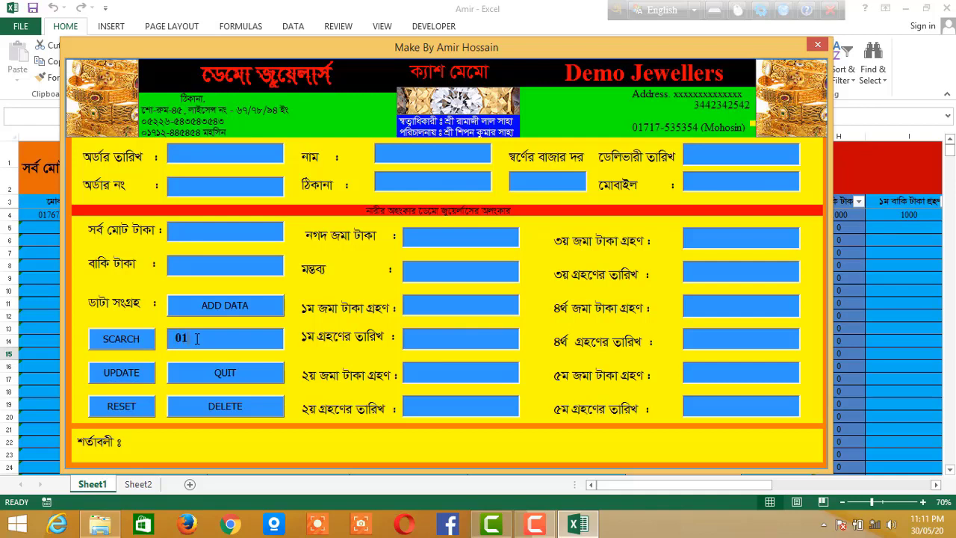
left_click(136, 341)
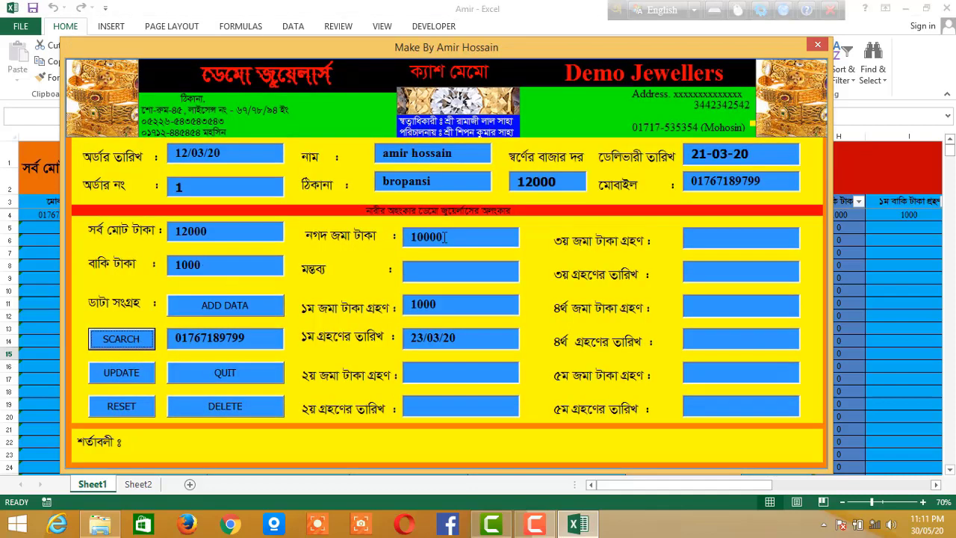
Record a second payment of 500 dated 3-4-20 and save it with UPDATE
left_click(221, 235)
left_click(433, 371)
type("3-4-")
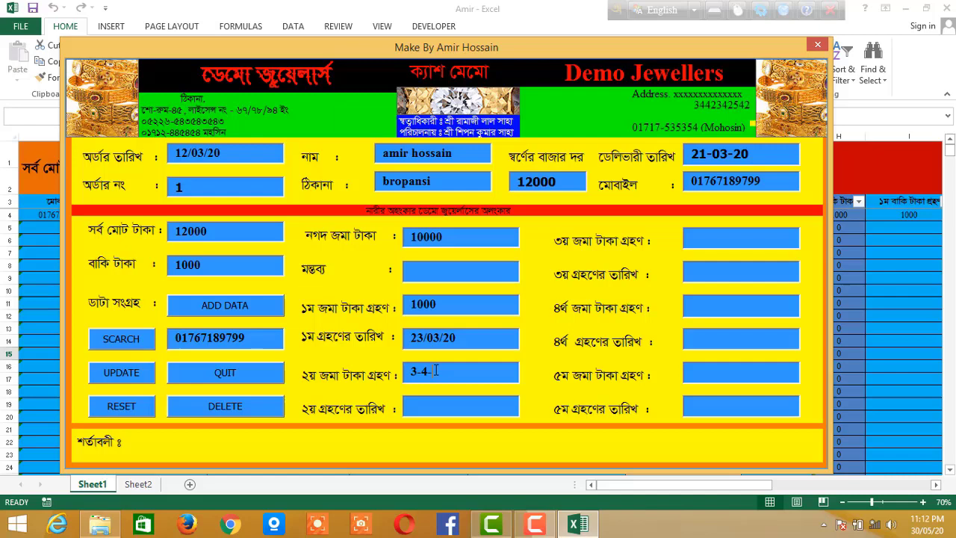
type("20")
left_click_drag(451, 373, 386, 373)
key("BackSpace")
key("ctrl+v")
type("500")
left_click(119, 373)
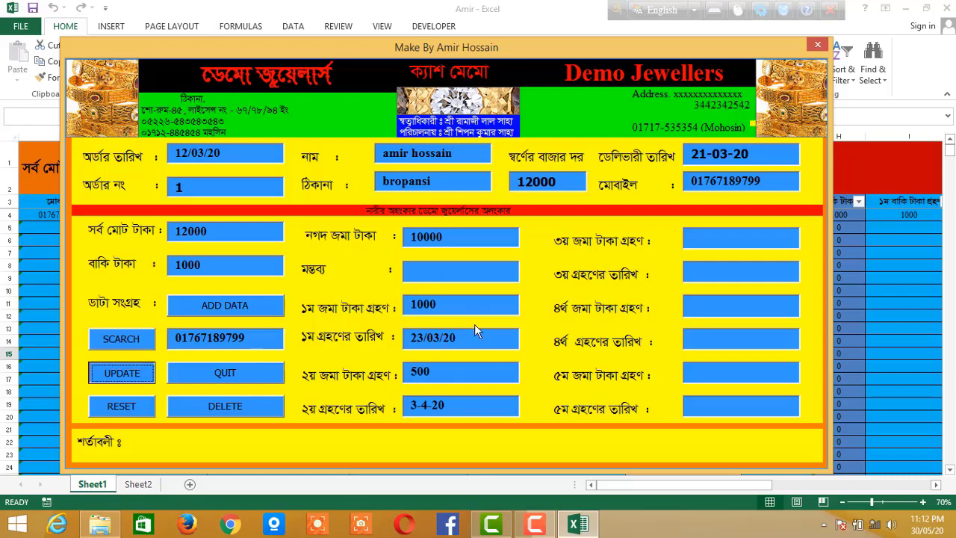
left_click(239, 342)
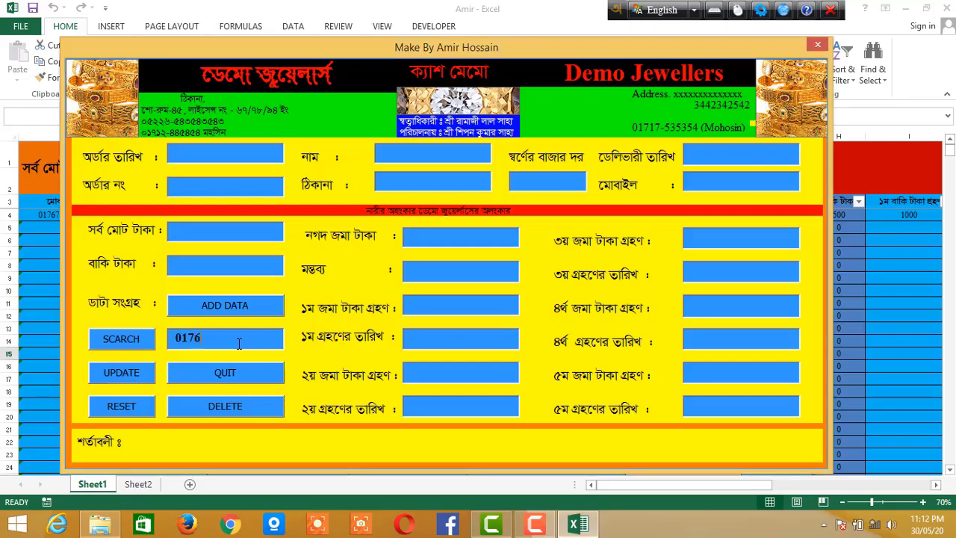
Complete the mobile number search and load the matching order
left_click(125, 340)
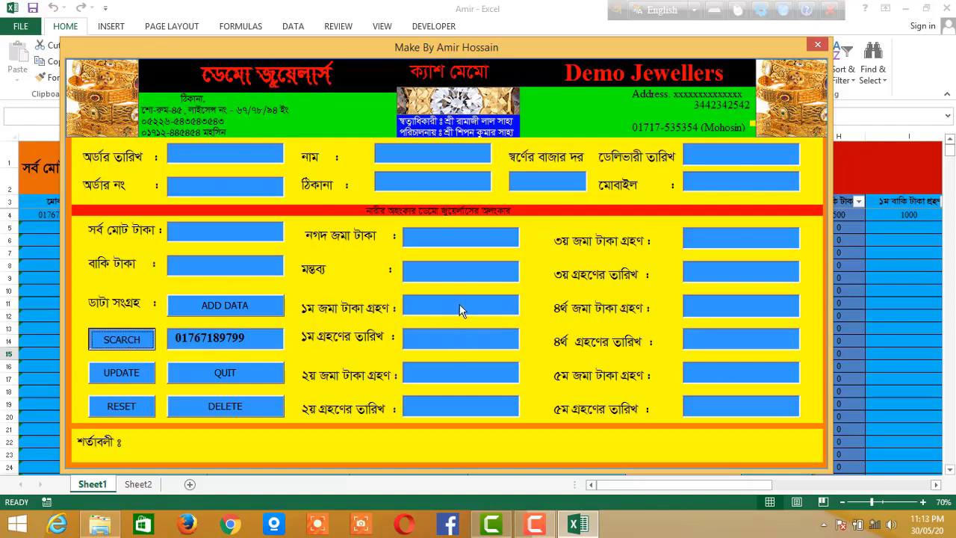
key("Return")
Record a third payment of 500 dated 23-4-20 and save it with UPDATE
left_click(183, 262)
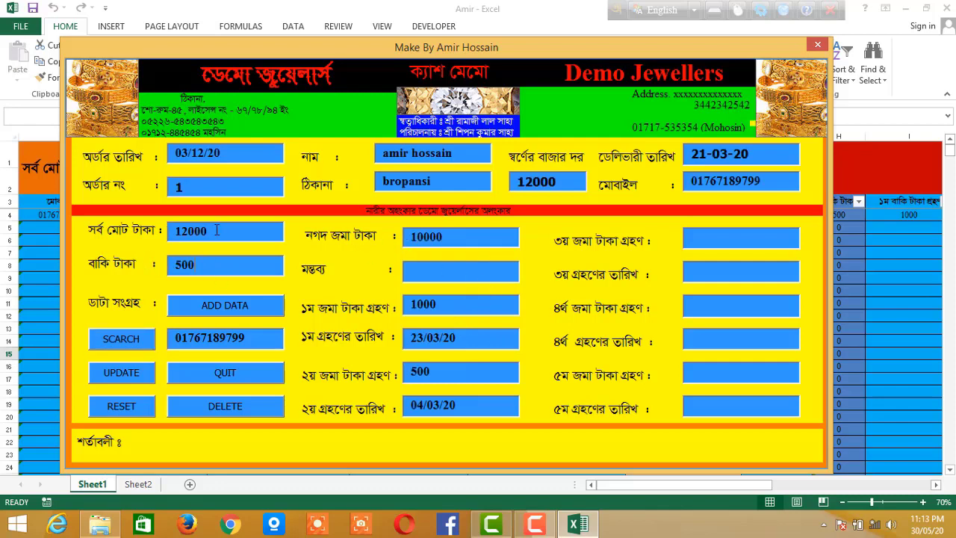
left_click(183, 232)
key("Tab")
key("Tab")
type("500")
left_click(720, 274)
key("BackSpace")
key("BackSpace")
type("23")
left_click(140, 376)
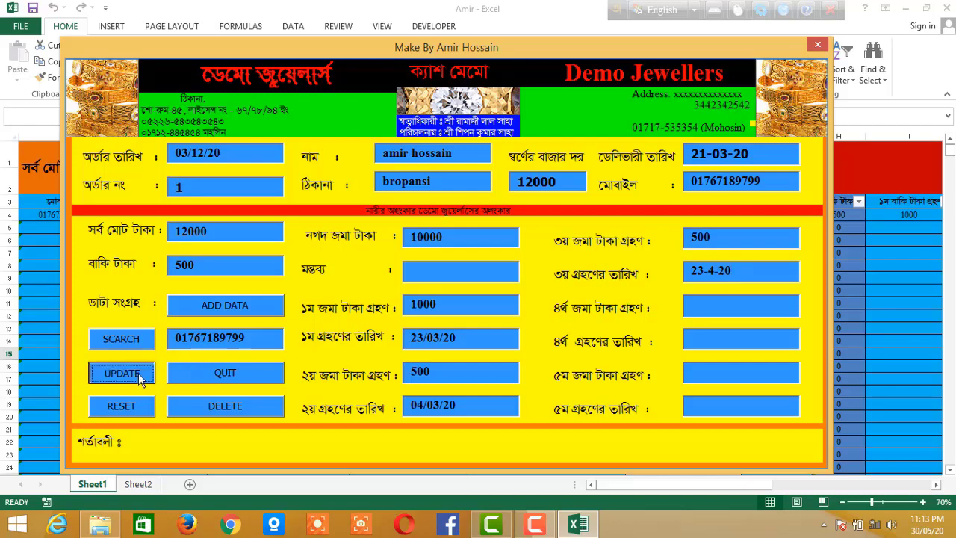
Reload the order by mobile number, now showing due 0 and a paid-in-full remark
left_click(210, 338)
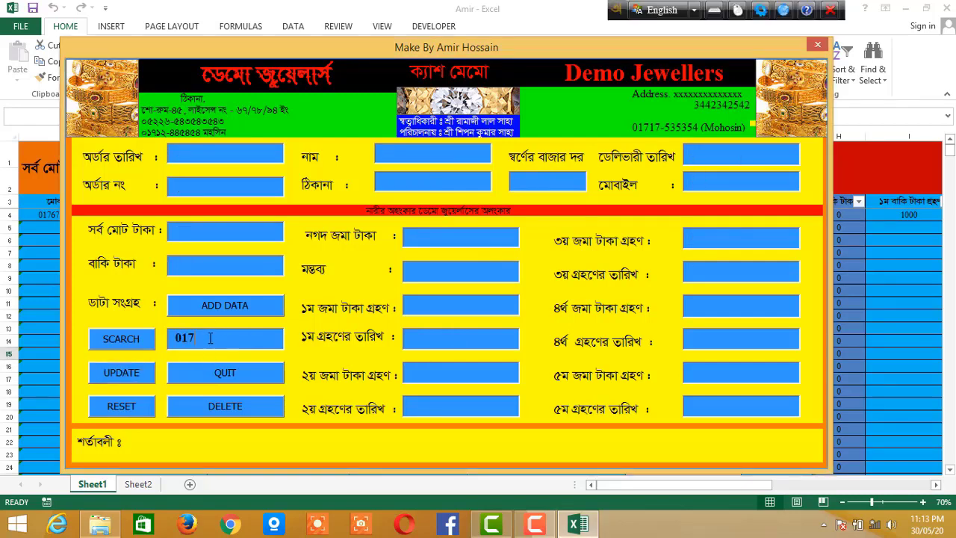
type("67189799")
left_click(117, 343)
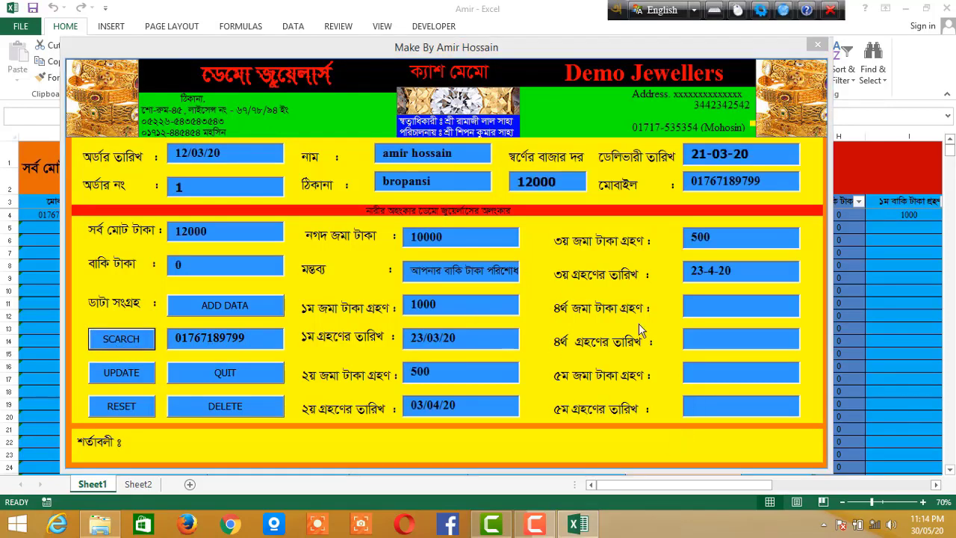
left_click_drag(498, 47, 527, 43)
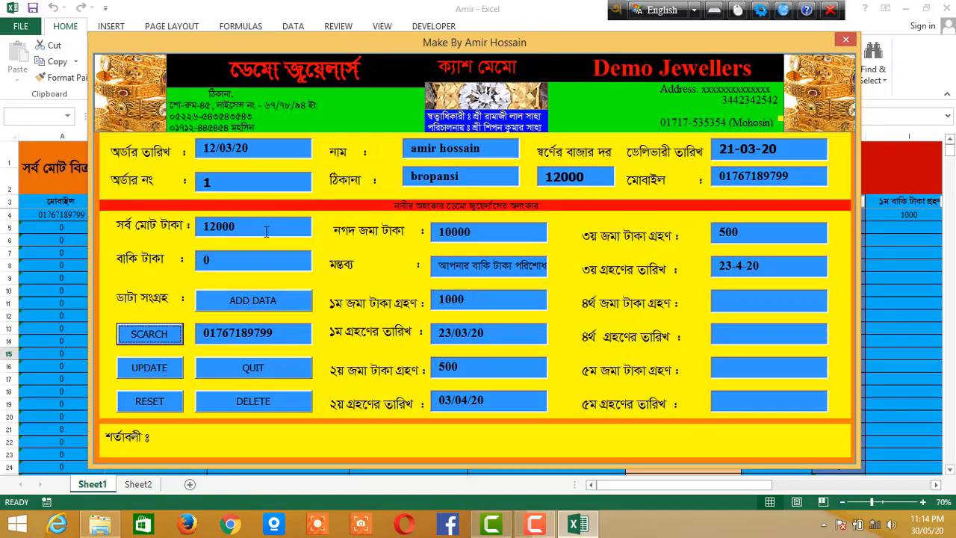
left_click_drag(266, 228, 188, 231)
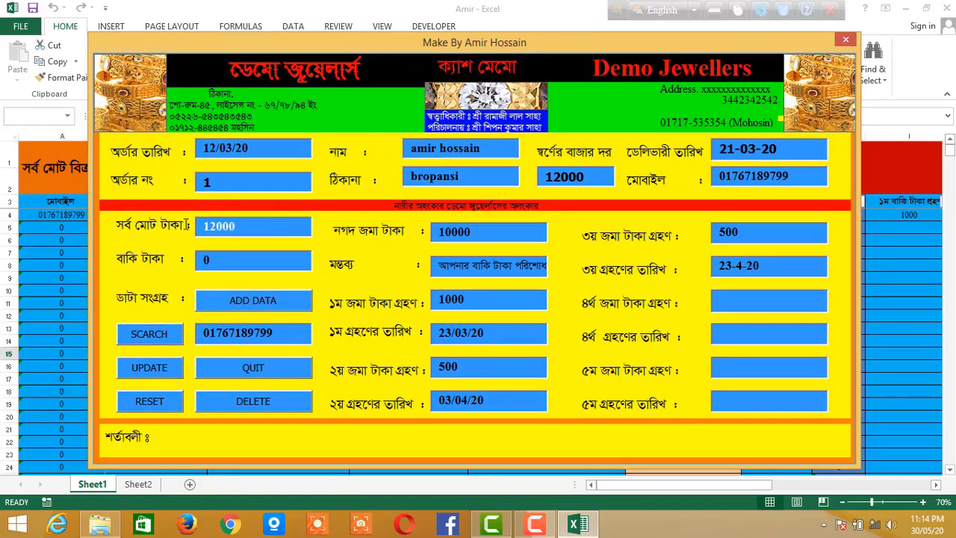
left_click(260, 232)
key("Tab")
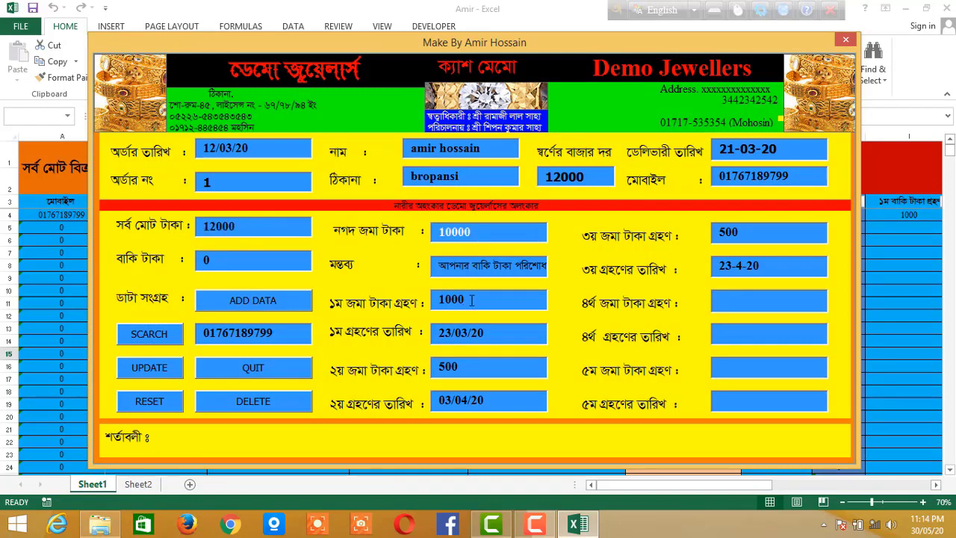
key("Tab")
key("Tab")
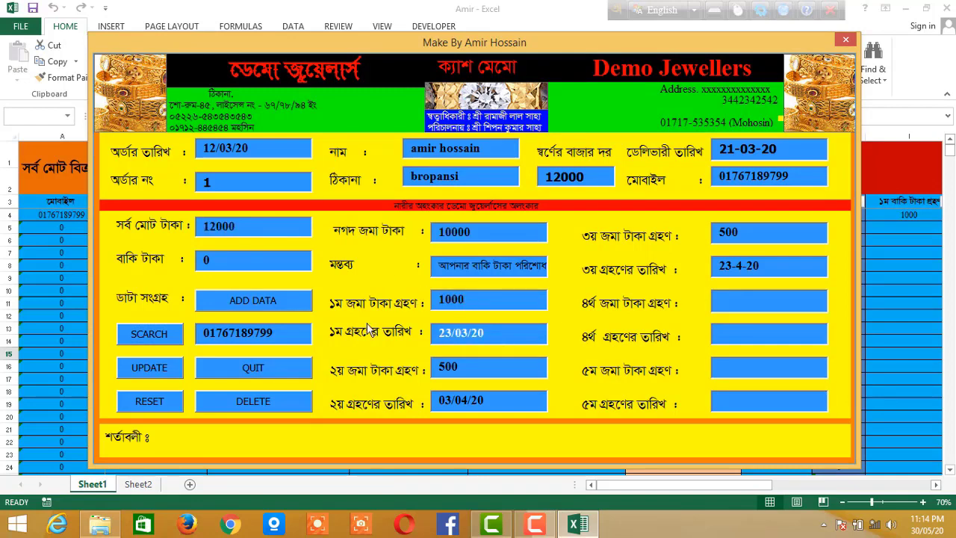
key("Tab")
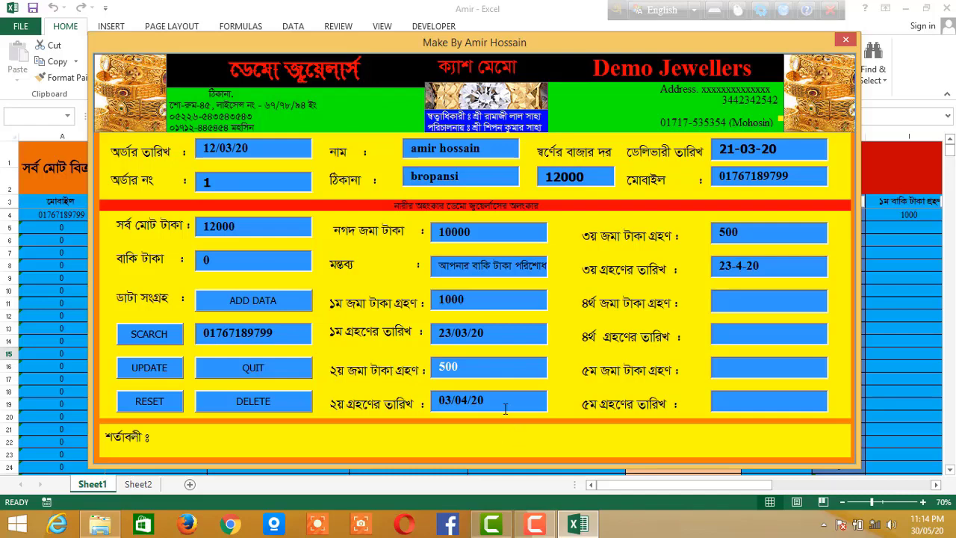
key("Tab")
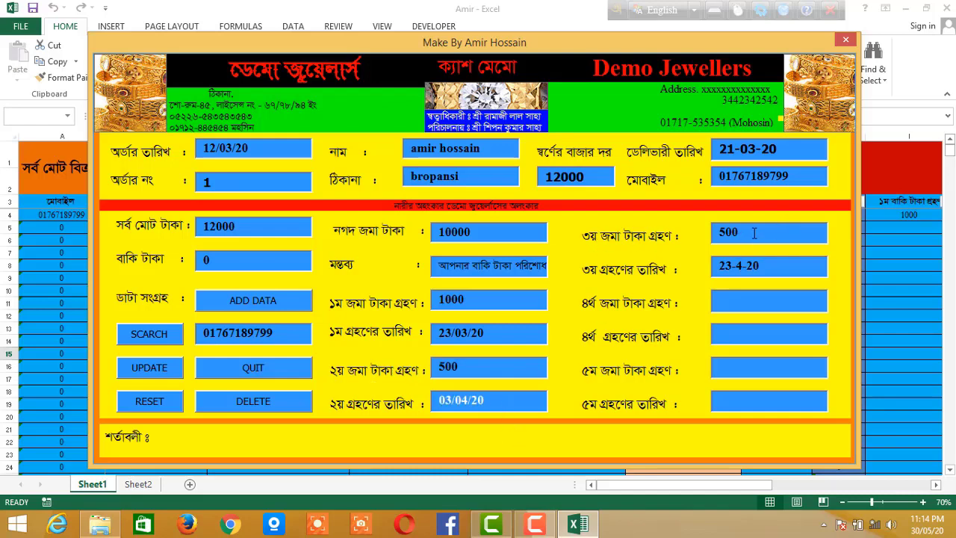
key("Tab")
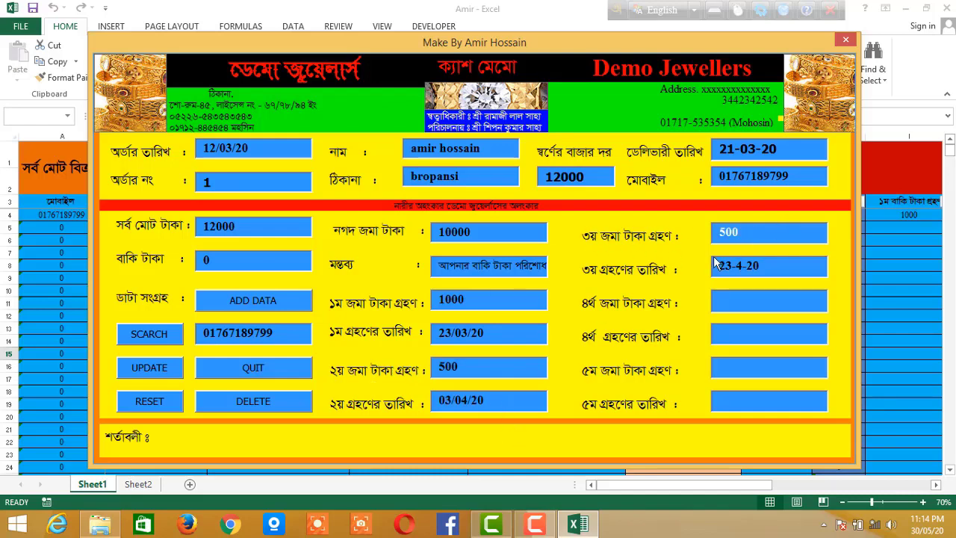
key("Tab")
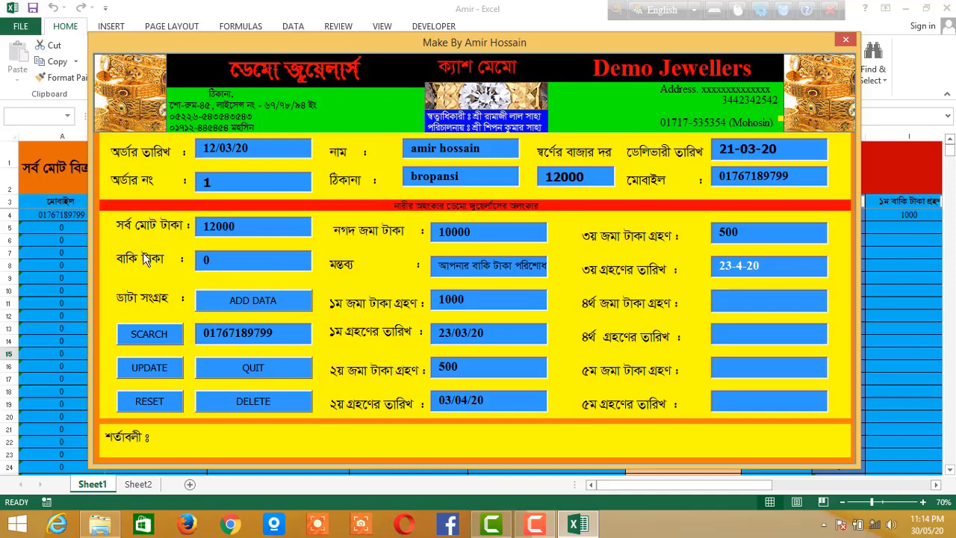
left_click(201, 260)
left_click_drag(432, 267, 543, 271)
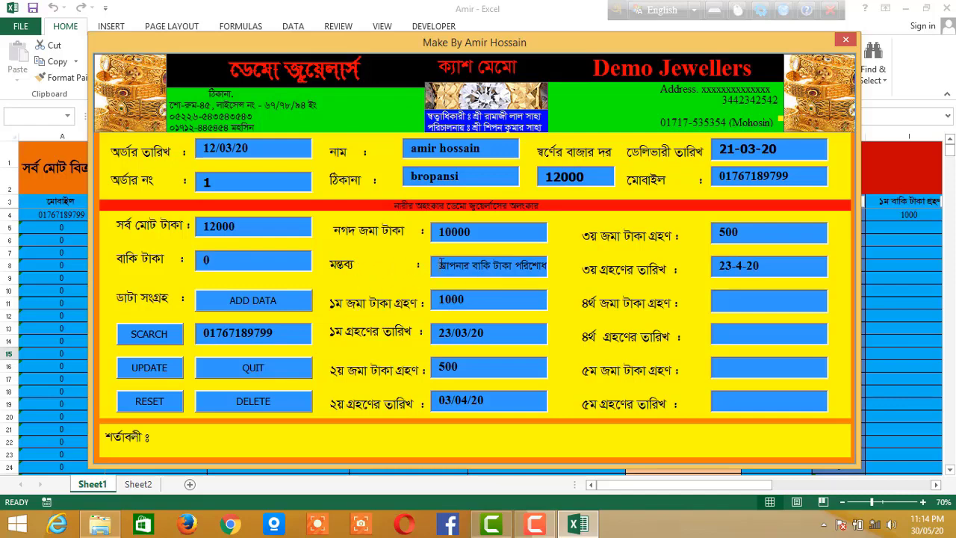
left_click(547, 270)
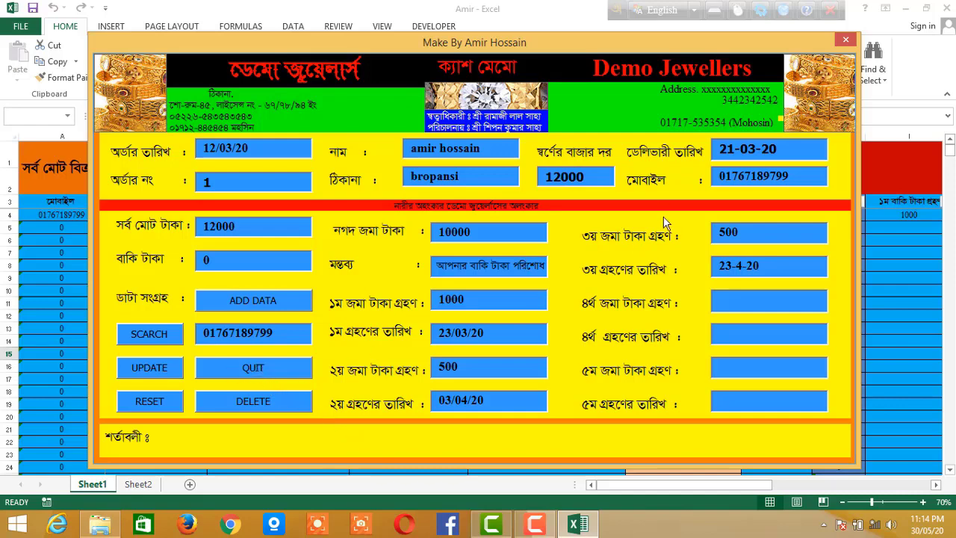
left_click(581, 173)
double_click(579, 175)
left_click(579, 174)
double_click(579, 175)
left_click(579, 175)
Save the paid-in-full order, find it by mobile number, and delete it from the sheet
left_click(158, 403)
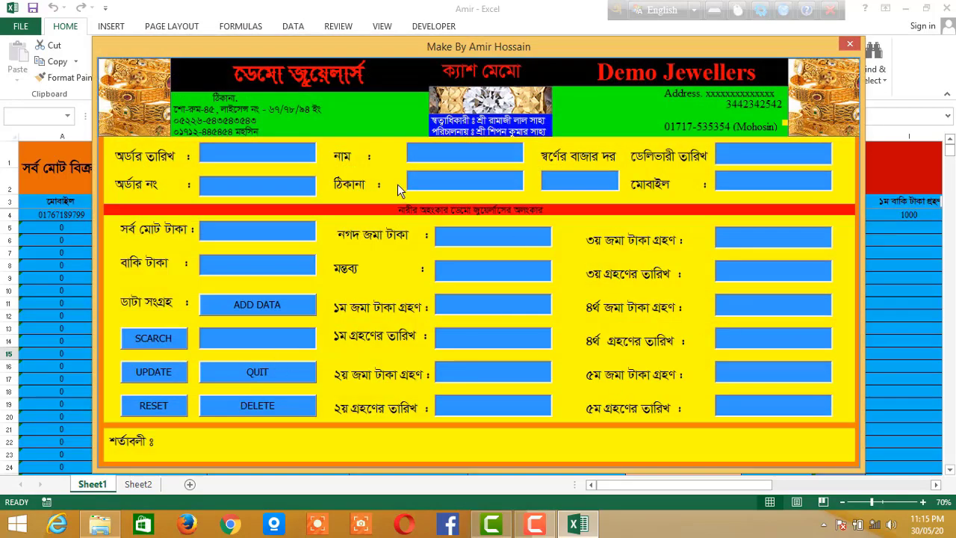
left_click(241, 337)
left_click(171, 345)
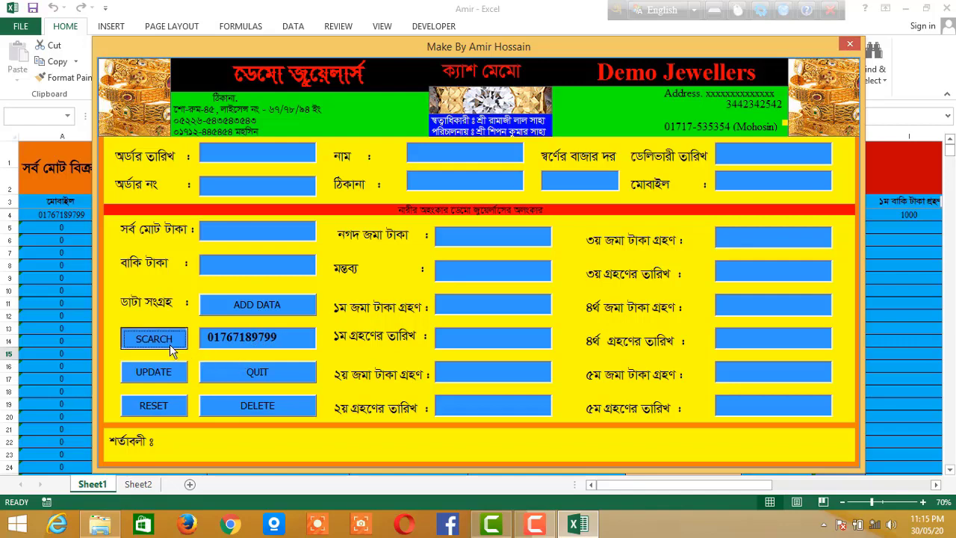
left_click(538, 524)
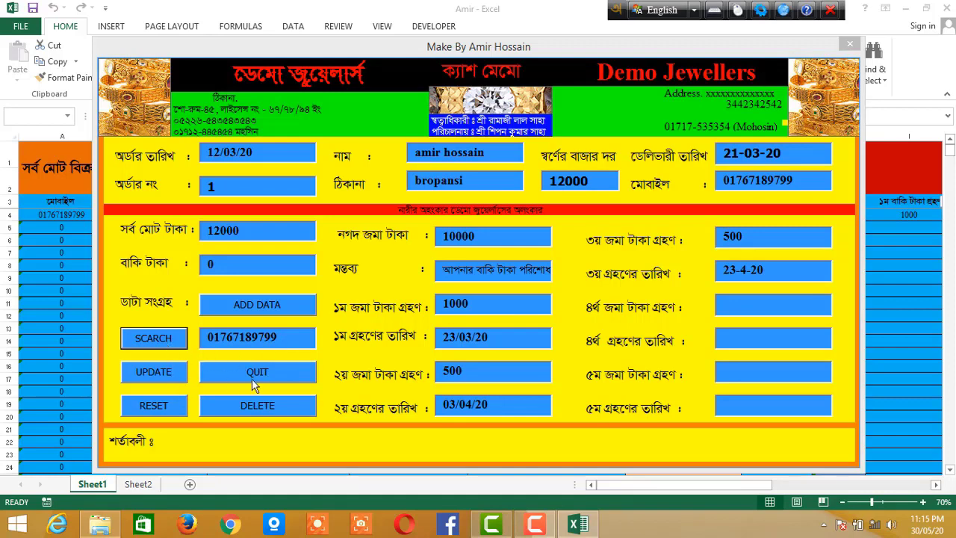
left_click(278, 403)
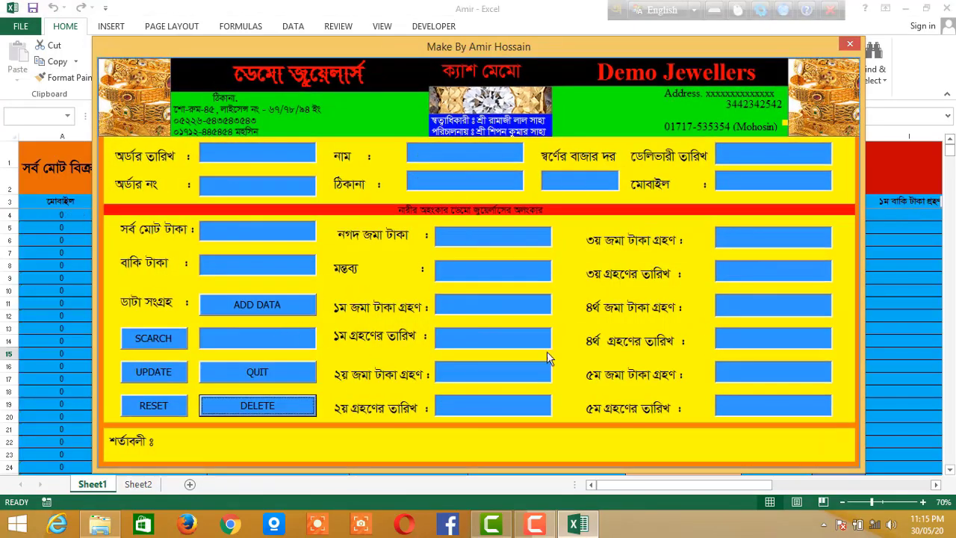
left_click(529, 234)
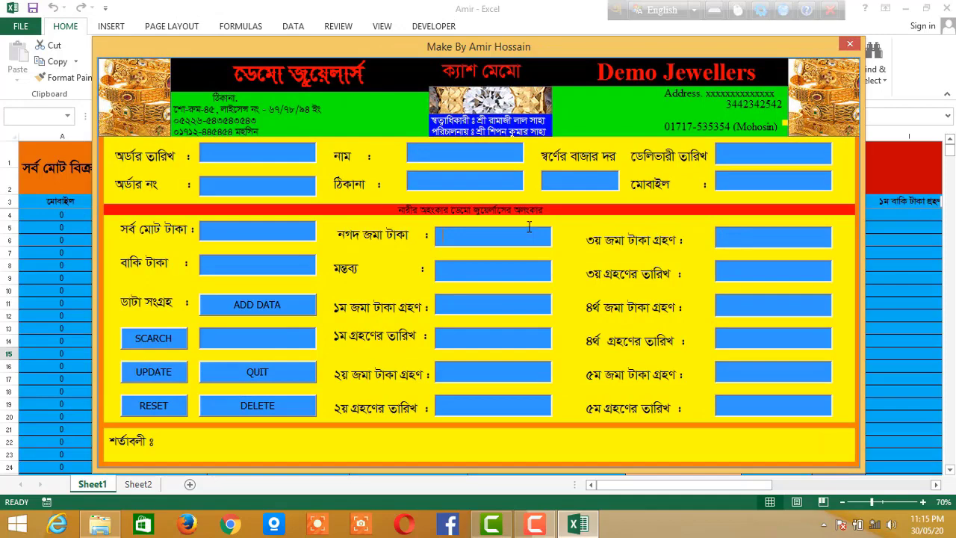
left_click_drag(567, 50, 565, 63)
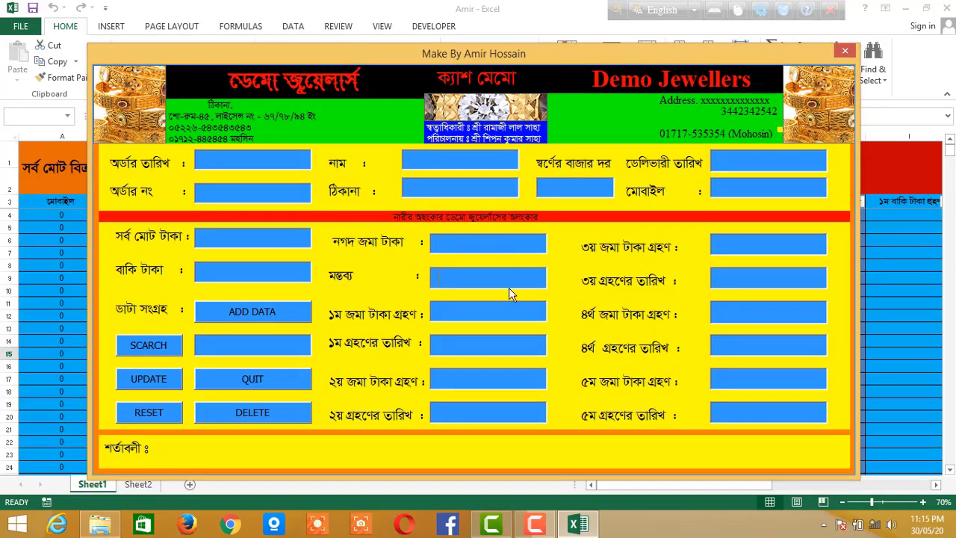
left_click(509, 381)
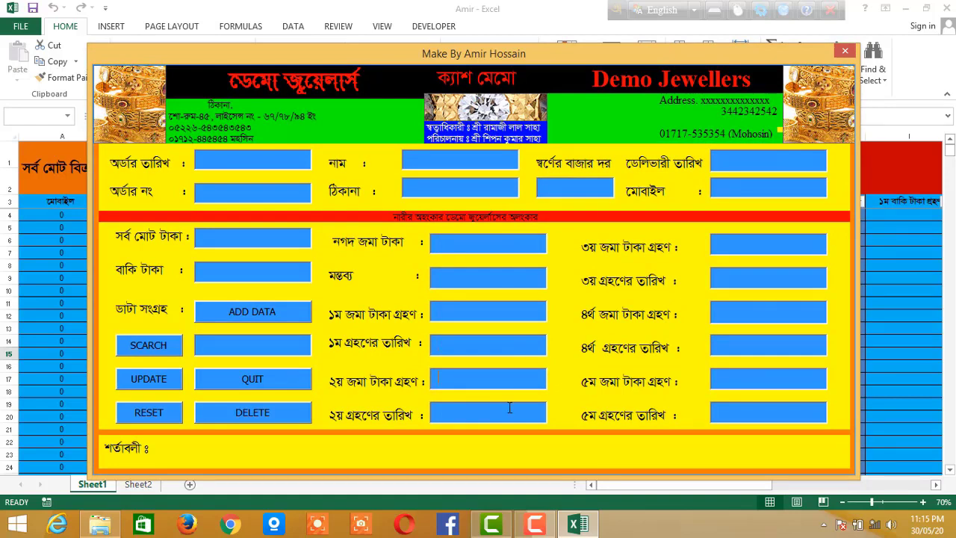
left_click(786, 236)
left_click(761, 277)
left_click(713, 410)
left_click(515, 341)
left_click(497, 237)
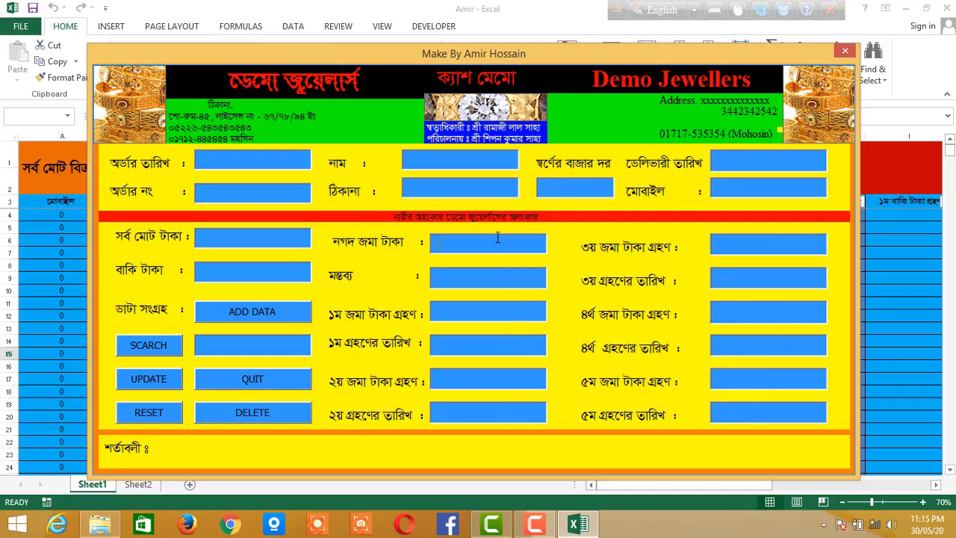
left_click(289, 234)
left_click(569, 187)
left_click(782, 192)
left_click(782, 167)
left_click(252, 158)
left_click(251, 266)
left_click(777, 250)
left_click(767, 312)
left_click(512, 375)
Confirm the due field is empty and close the cash-memo form back to the zeroed sheet
left_click(291, 269)
left_click(845, 52)
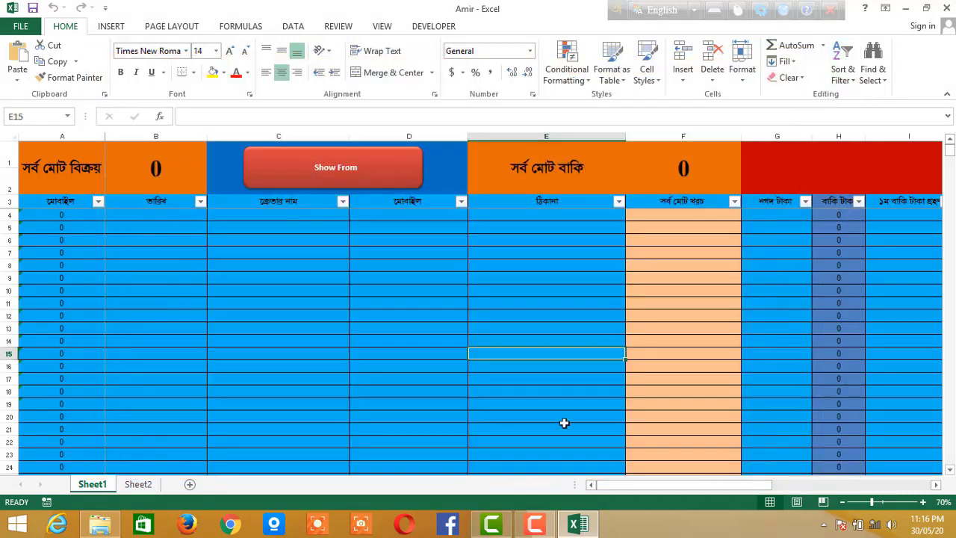